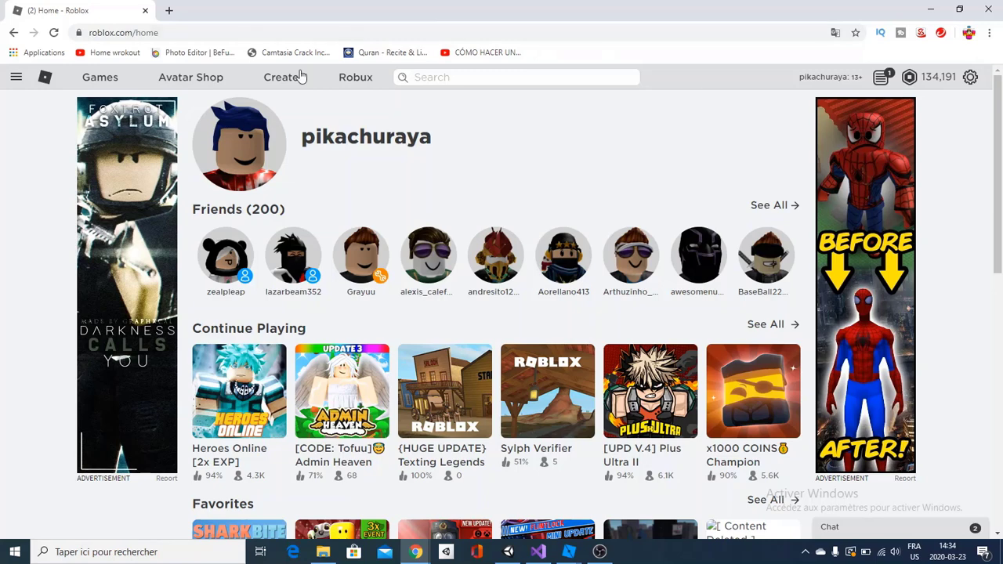
Step: Open the Develop page on roblox.com and start Roblox Studio on a Baseplate template
left_click(270, 88)
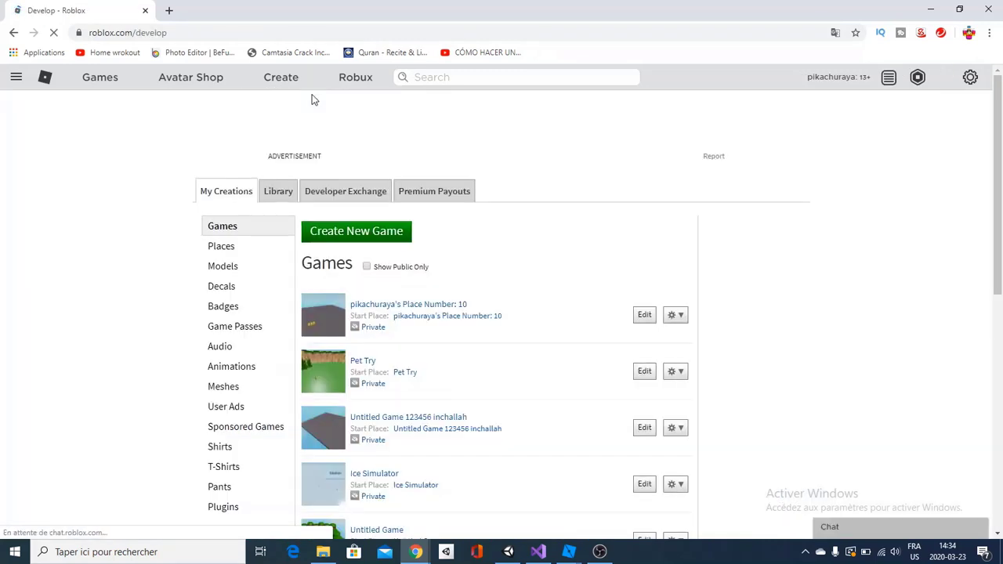
scroll(600, 262, "down", 1)
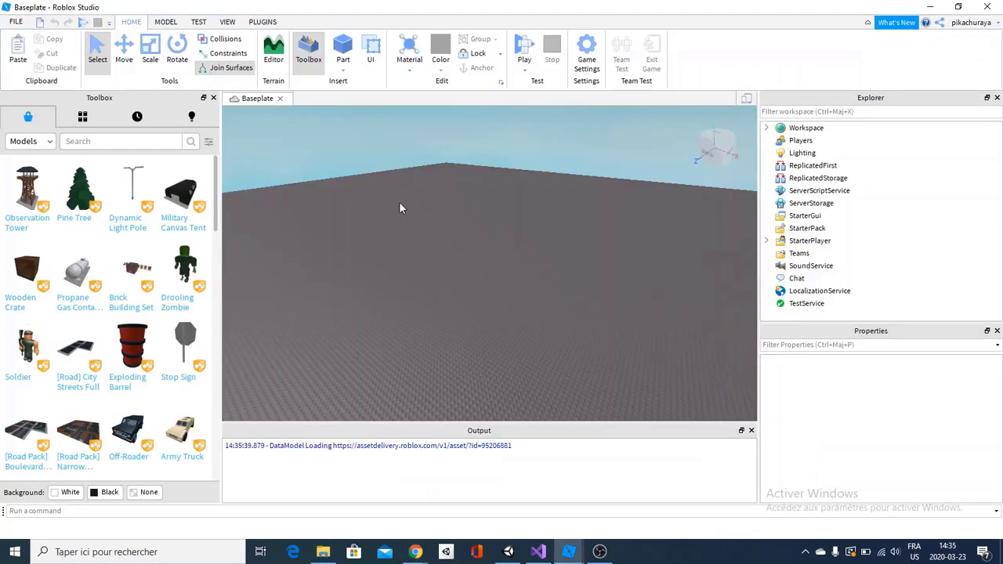
Step: Start publishing the place to Roblox and name it 'Tutorial API'
left_click(16, 21)
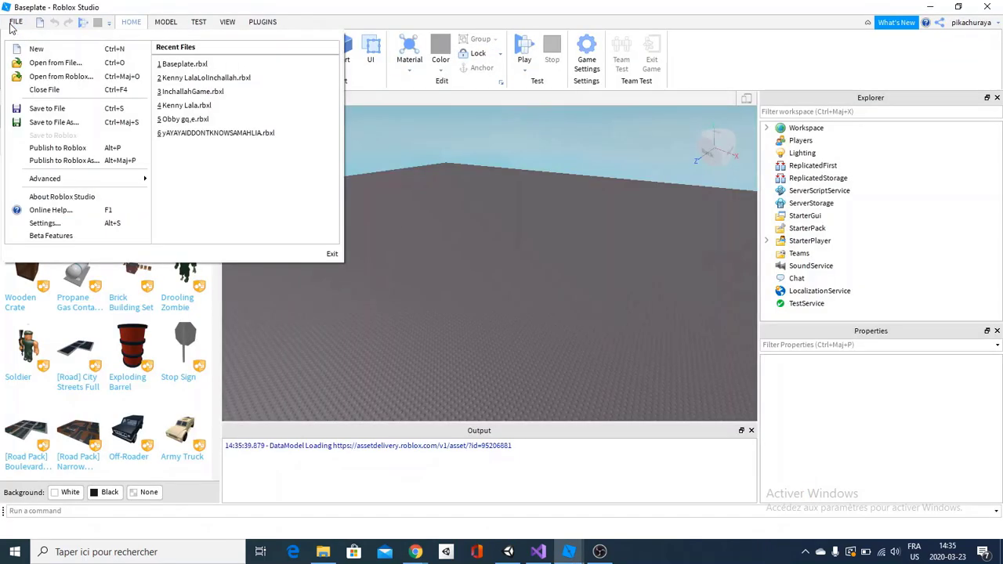
left_click(47, 148)
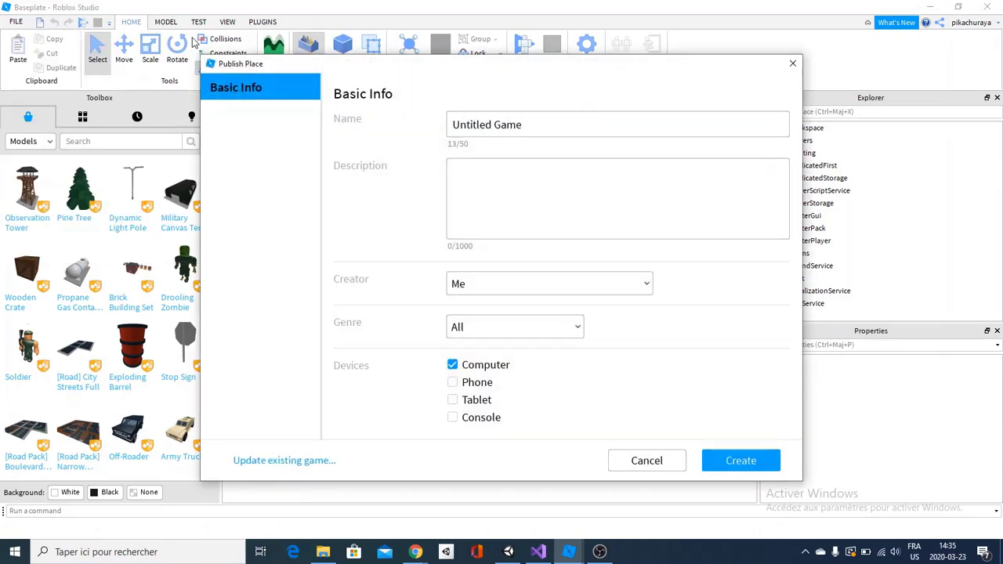
left_click_drag(561, 130, 462, 83)
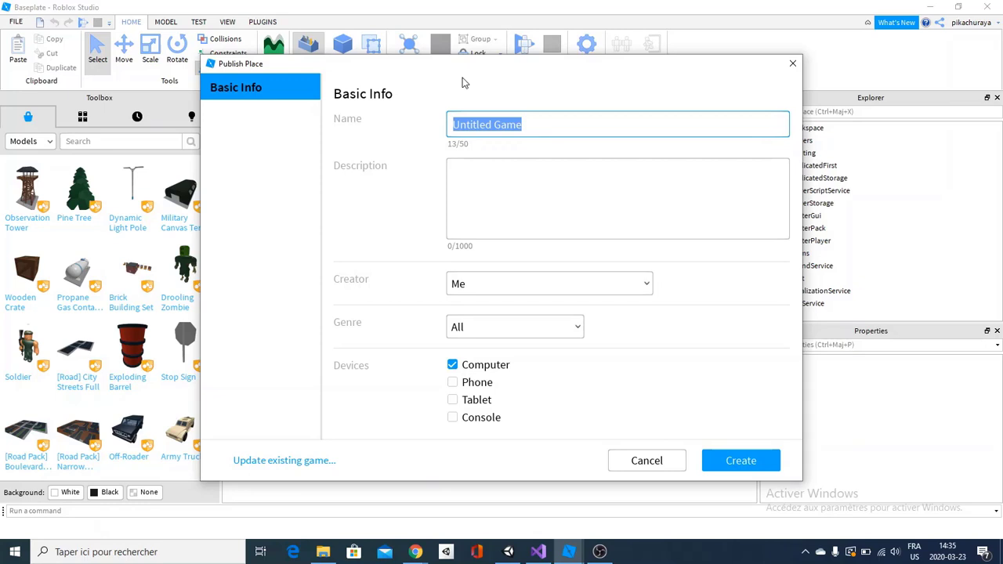
key("BackSpace")
type("Tutp")
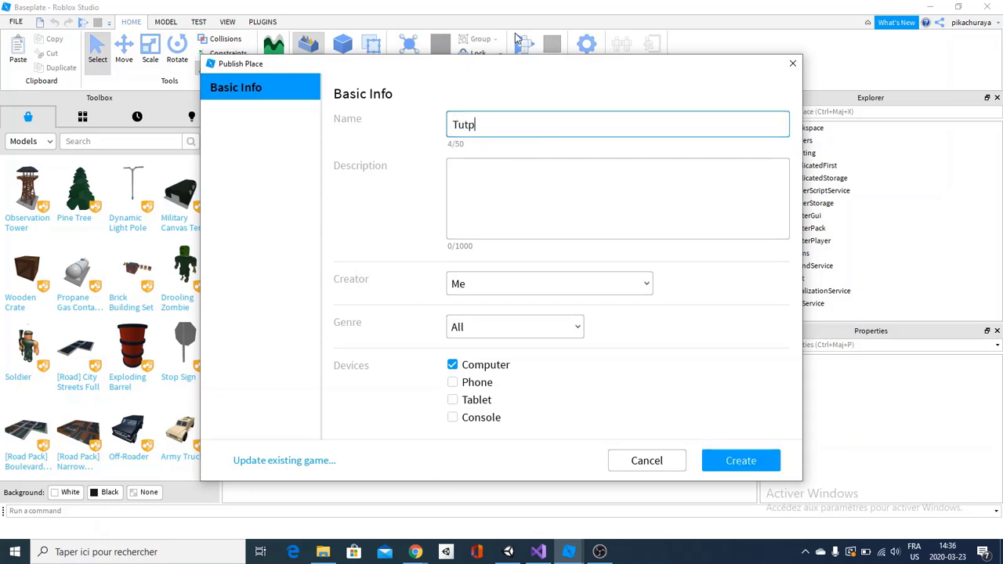
key("BackSpace")
type("orai")
key("BackSpace")
key("BackSpace")
type("ial API")
Step: Enter a placeholder description and add Phone and Tablet as supported devices
left_click(614, 174)
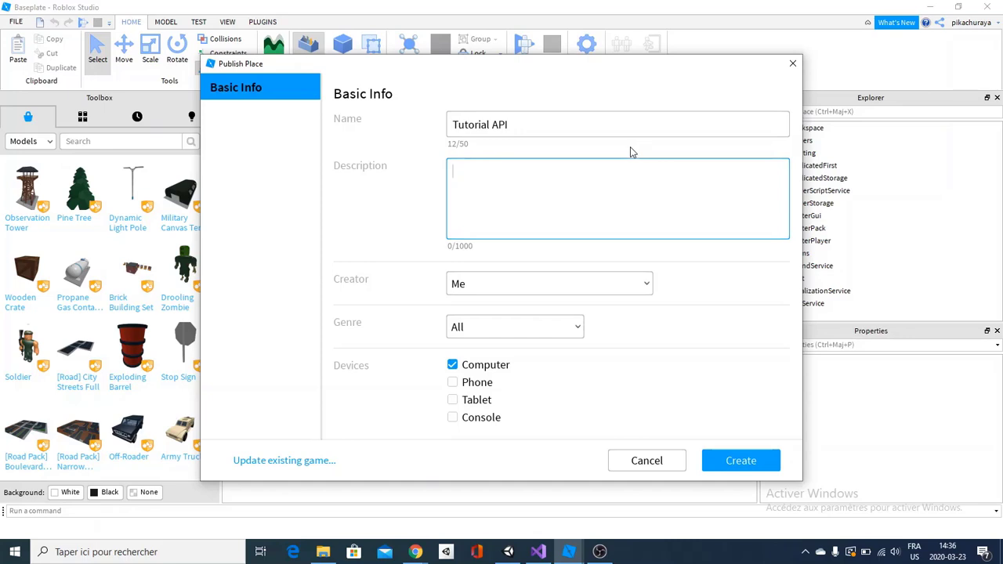
type("dqwjkdkjdkadlafjfahflasjkdjg")
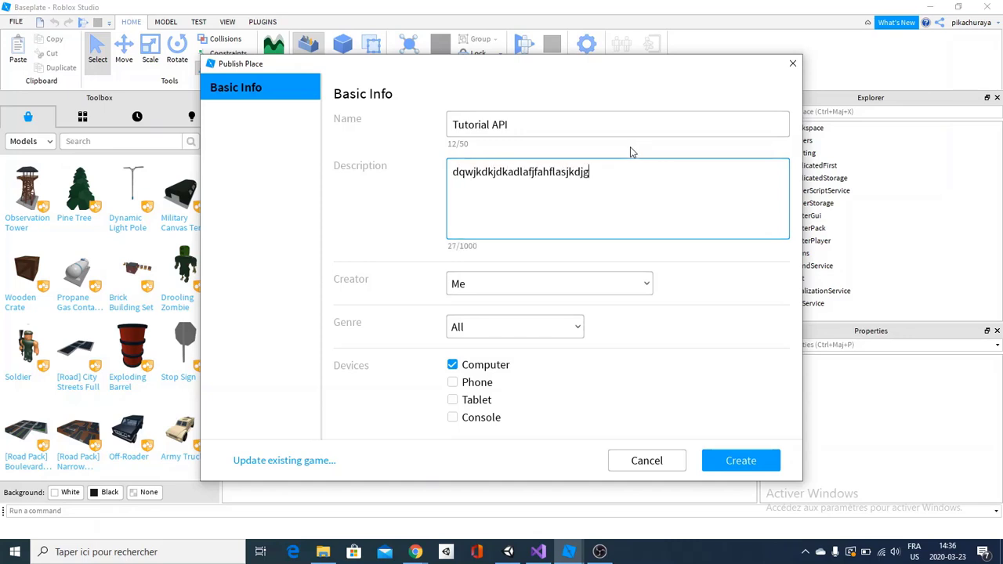
type("jkwajsdkjwhajsdhwjkasdhlas")
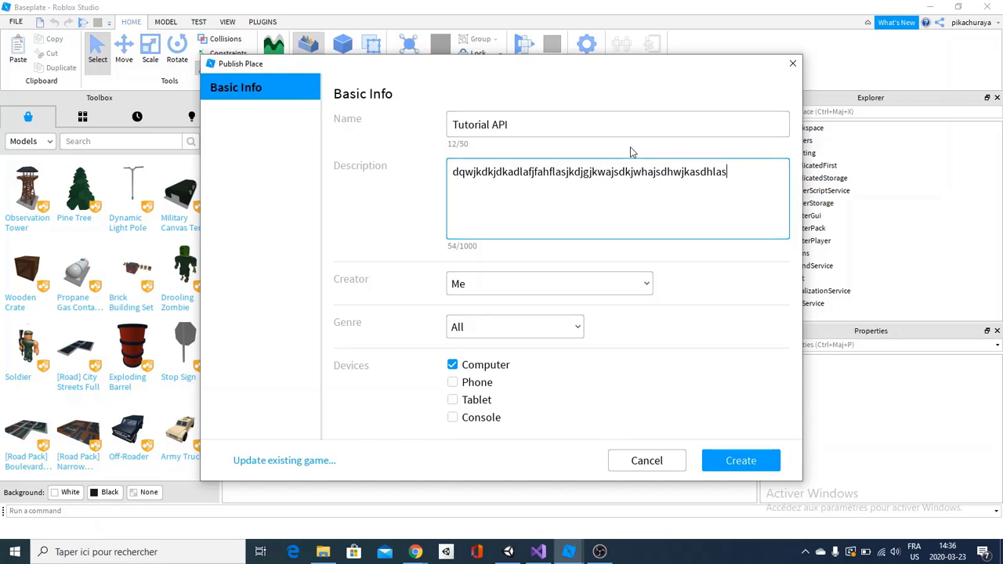
left_click(480, 383)
left_click(477, 401)
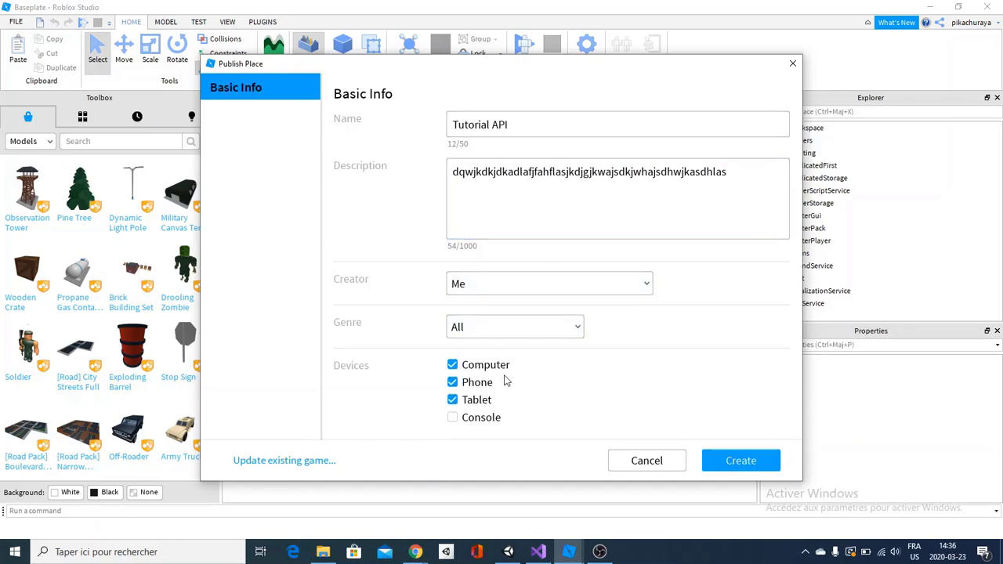
Step: Decline the Console agreement, keeping Creator as Me and Genre as All
left_click(480, 417)
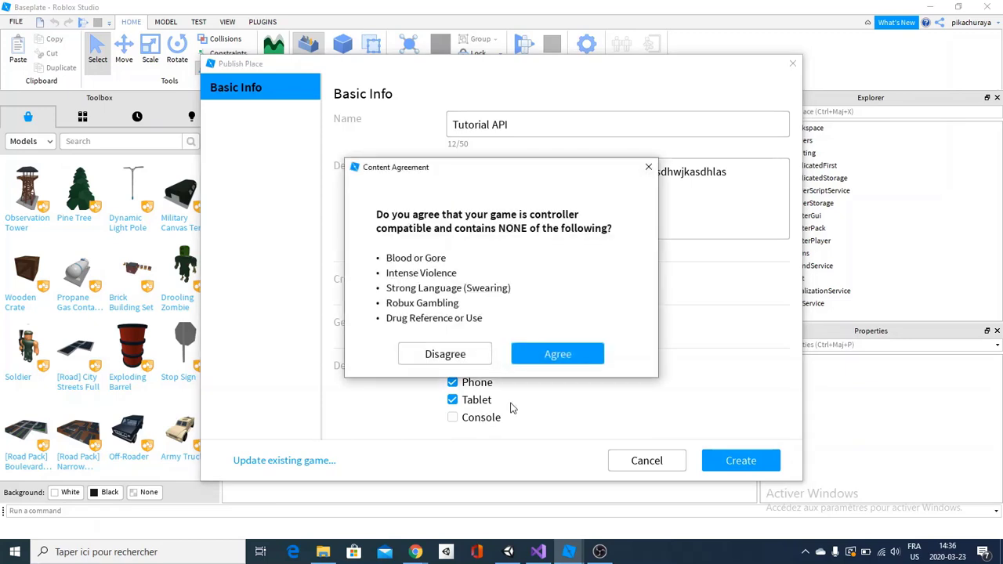
left_click(649, 167)
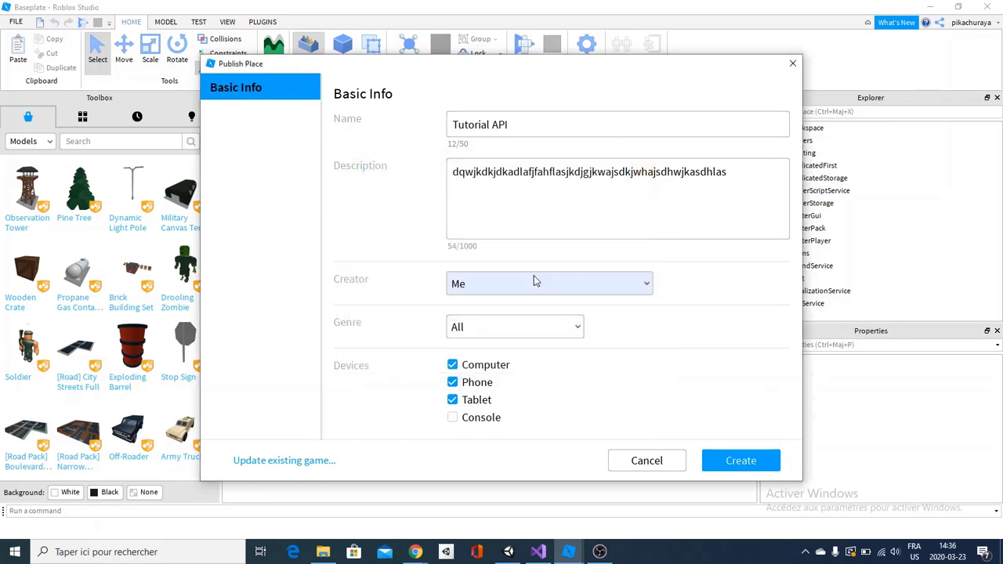
left_click(506, 288)
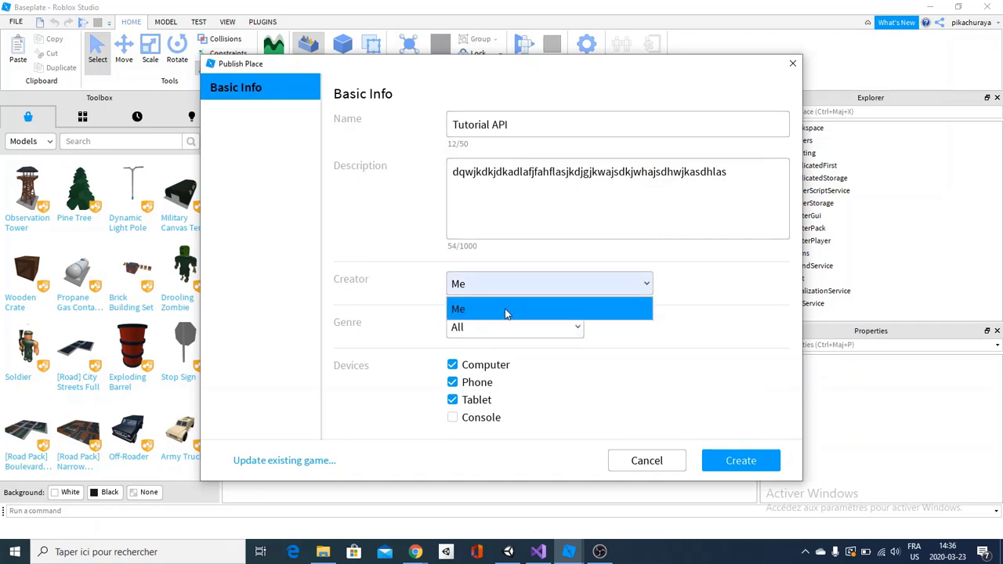
left_click(506, 310)
left_click(504, 327)
left_click(527, 341)
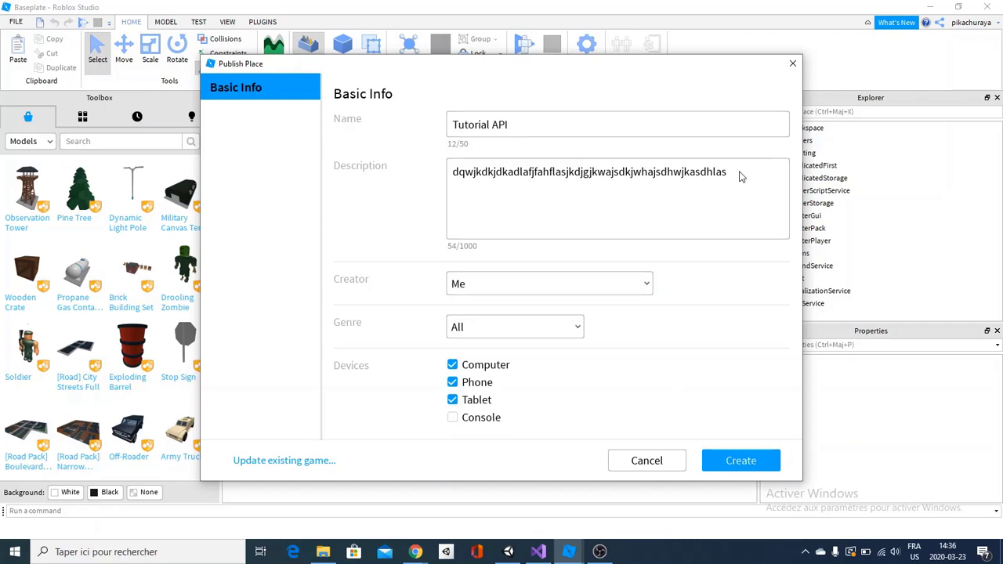
Step: Create the new game Tutorial API and close the success message
left_click_drag(738, 175, 447, 183)
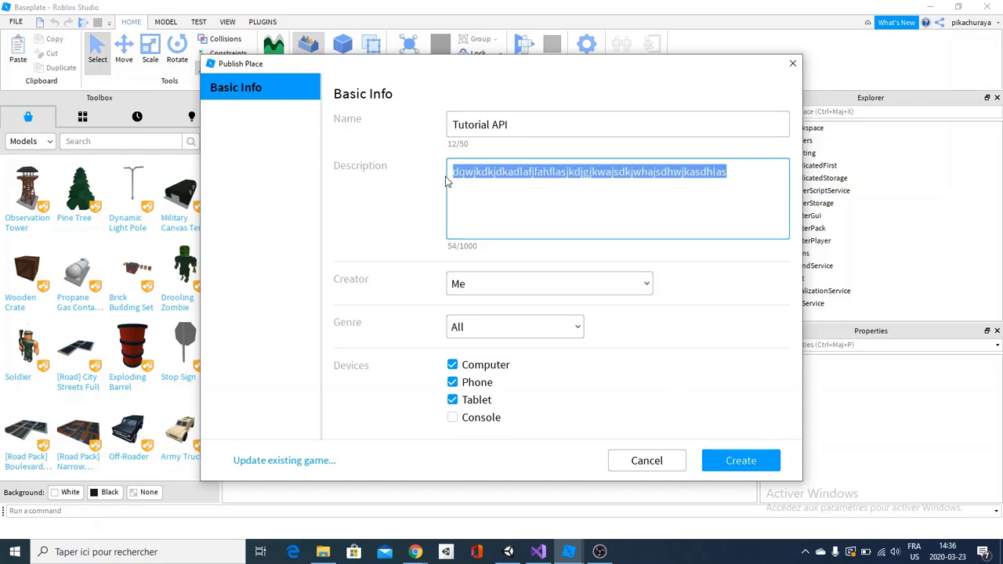
left_click(429, 190)
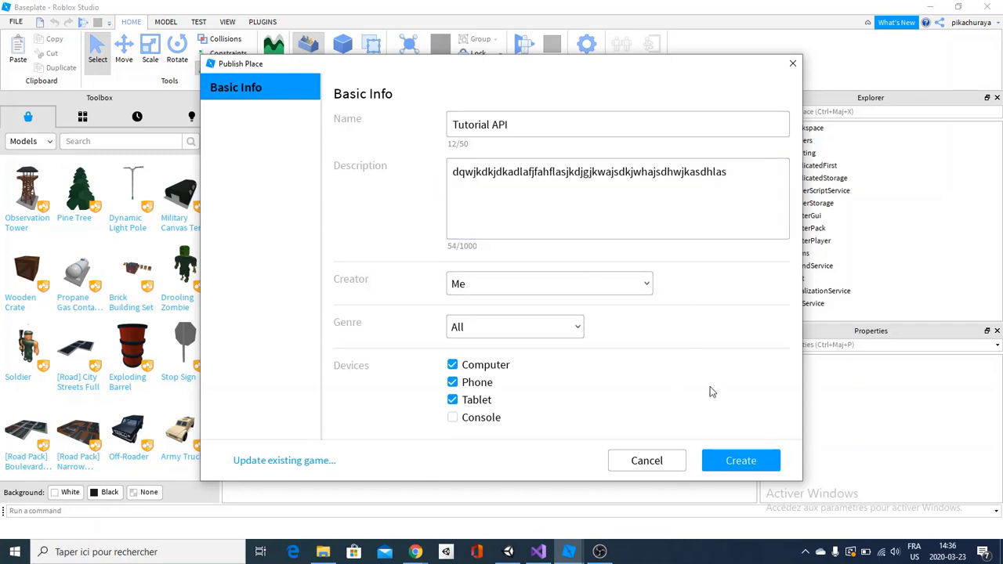
left_click(744, 464)
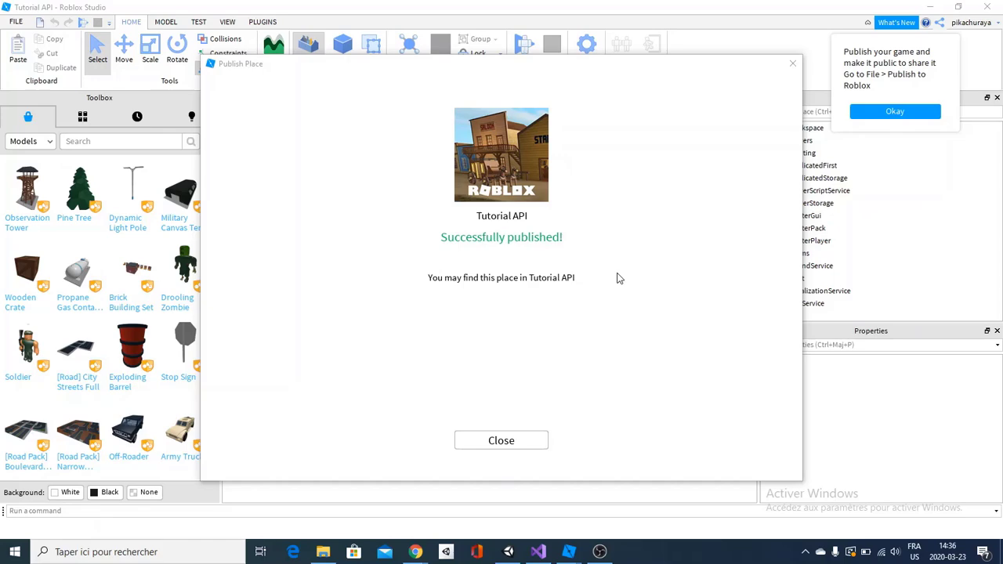
left_click(513, 444)
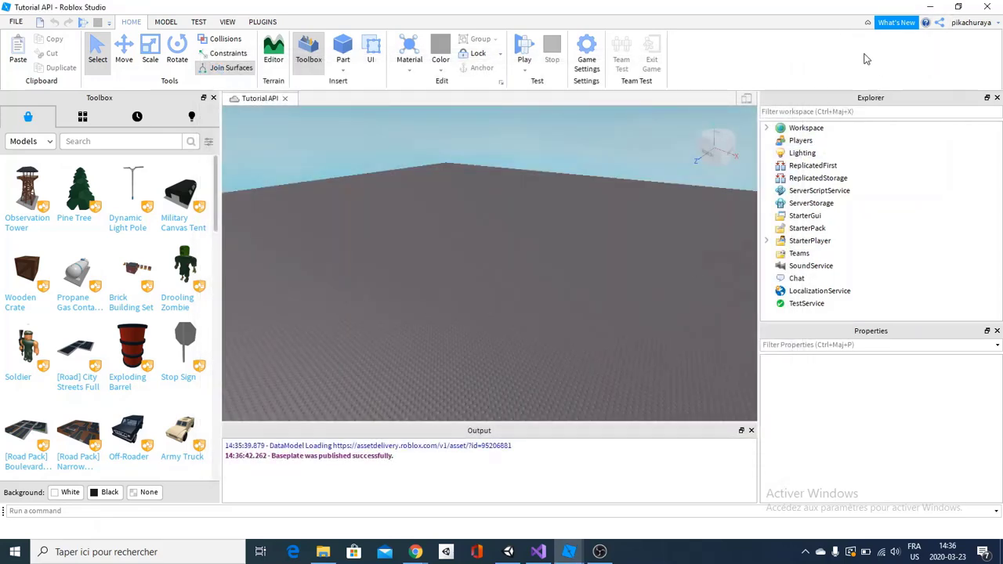
scroll(545, 205, "up", 2)
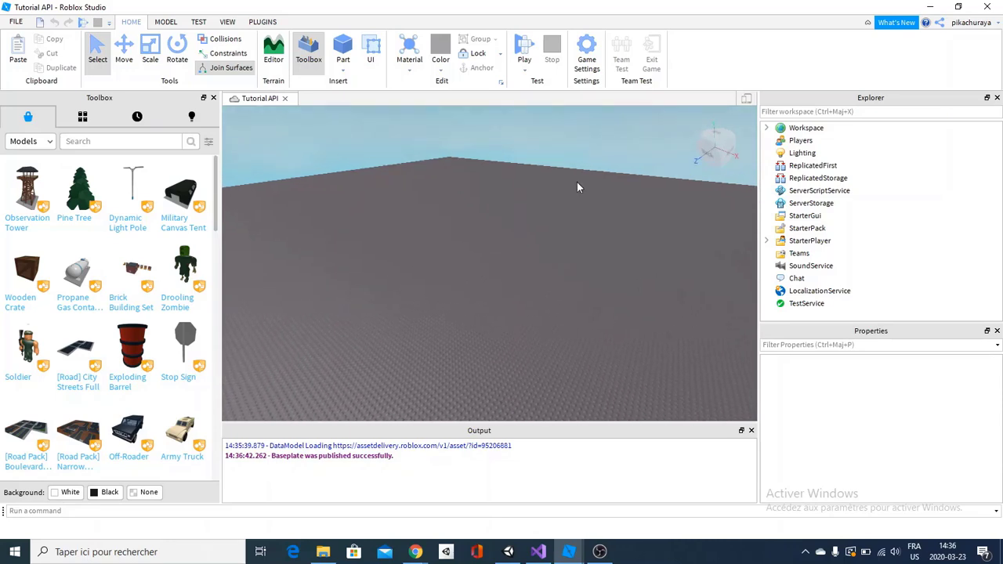
Step: Reload the Develop page in Chrome and open Tutorial API's gear options menu
key("alt+Tab")
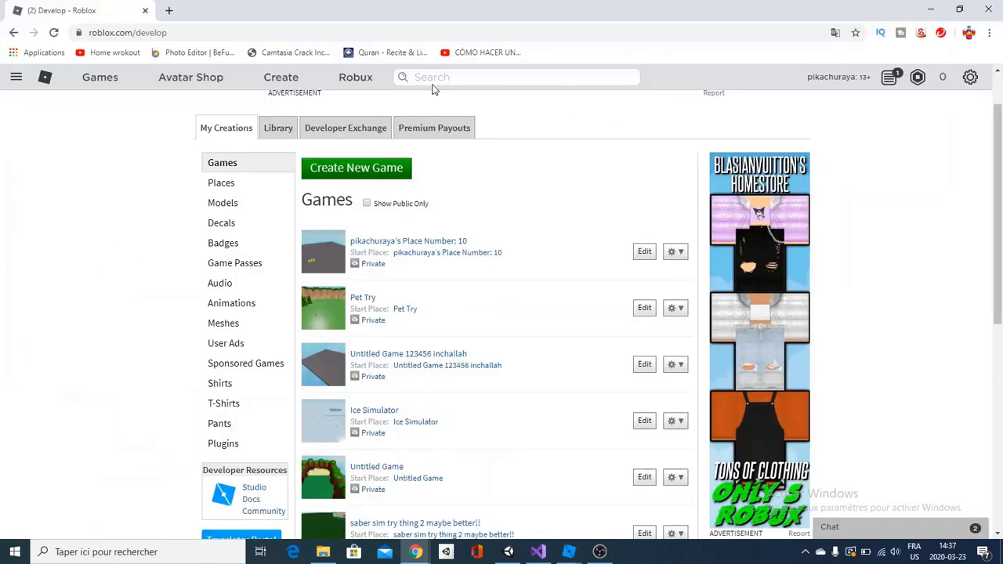
left_click(54, 34)
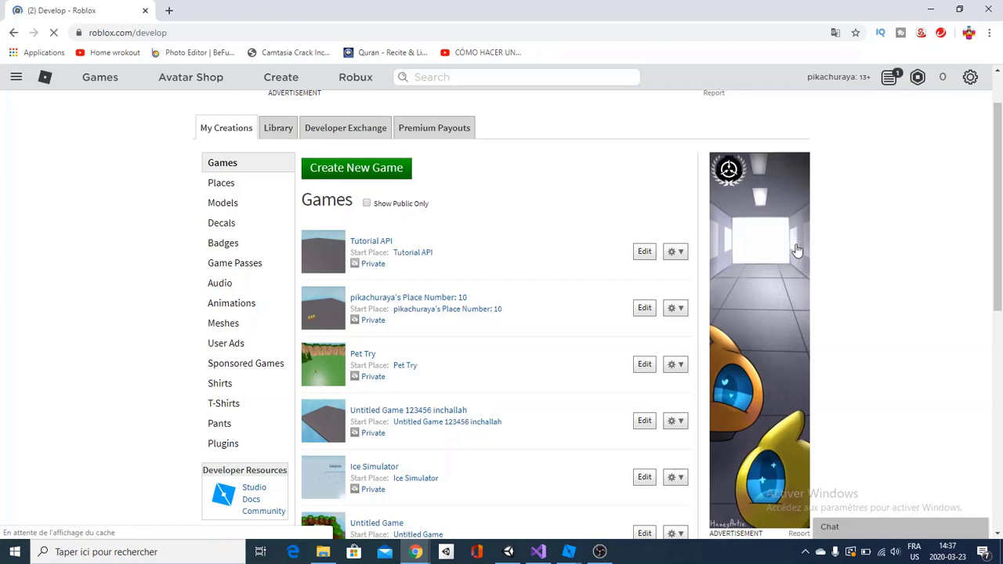
left_click(673, 252)
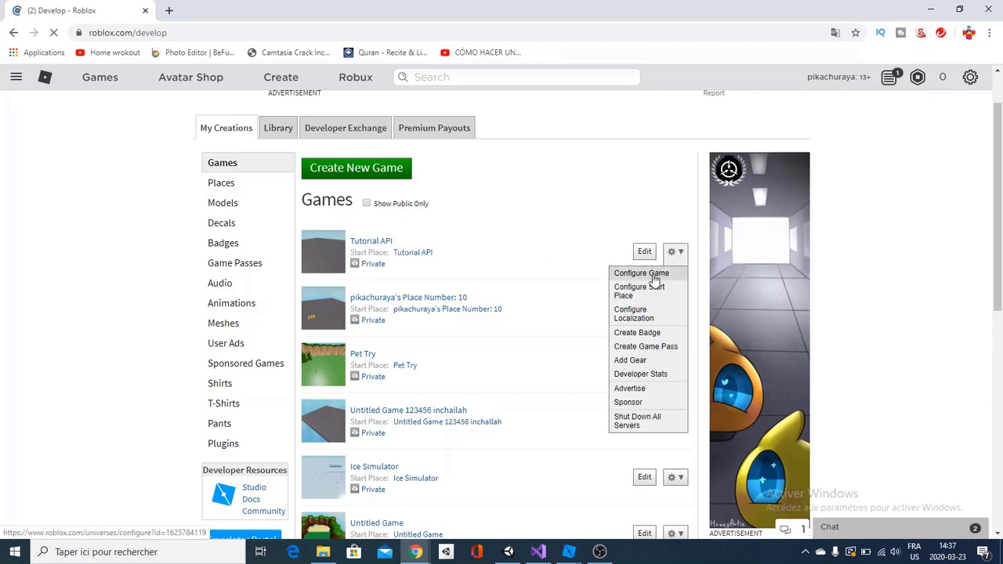
Step: In Configure Game, keep Enable Studio Access to API Services checked and save
left_click(653, 276)
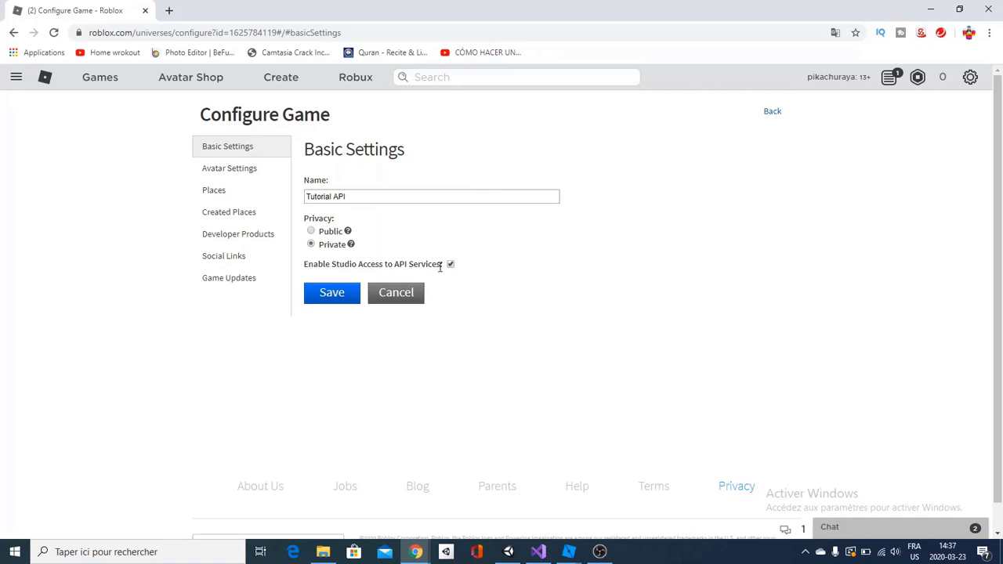
left_click_drag(440, 267, 306, 268)
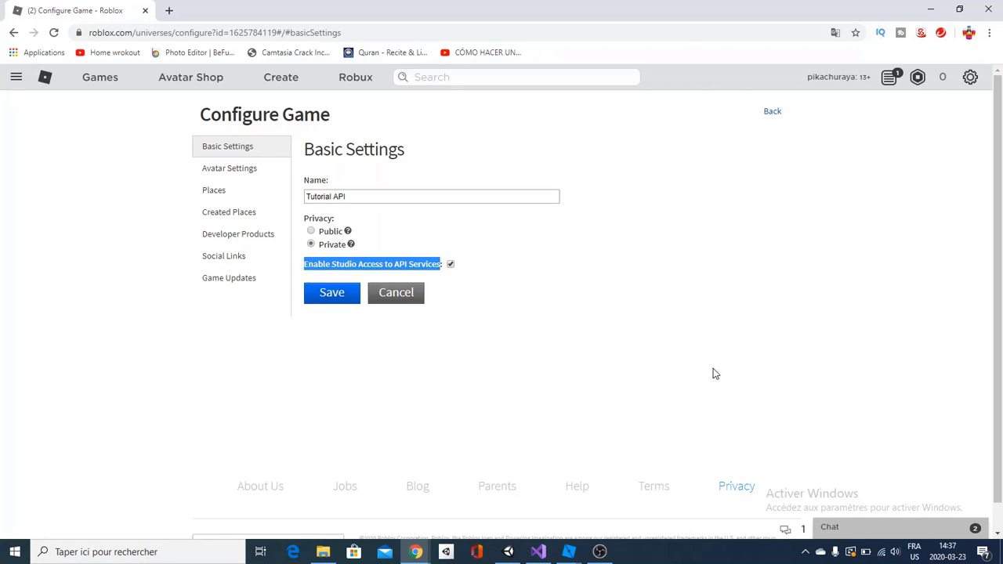
left_click(700, 336)
scroll(723, 270, "down", 1)
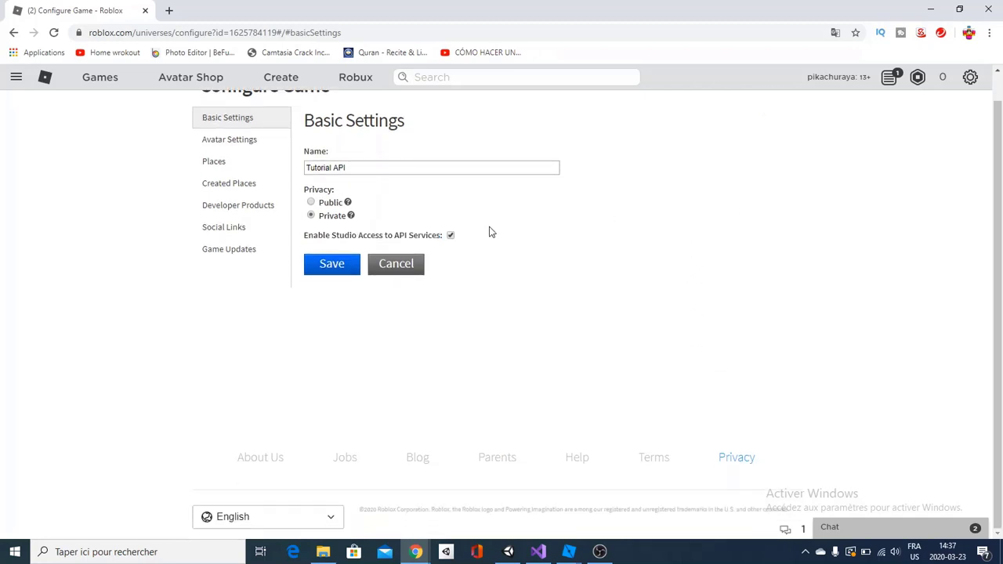
left_click(351, 263)
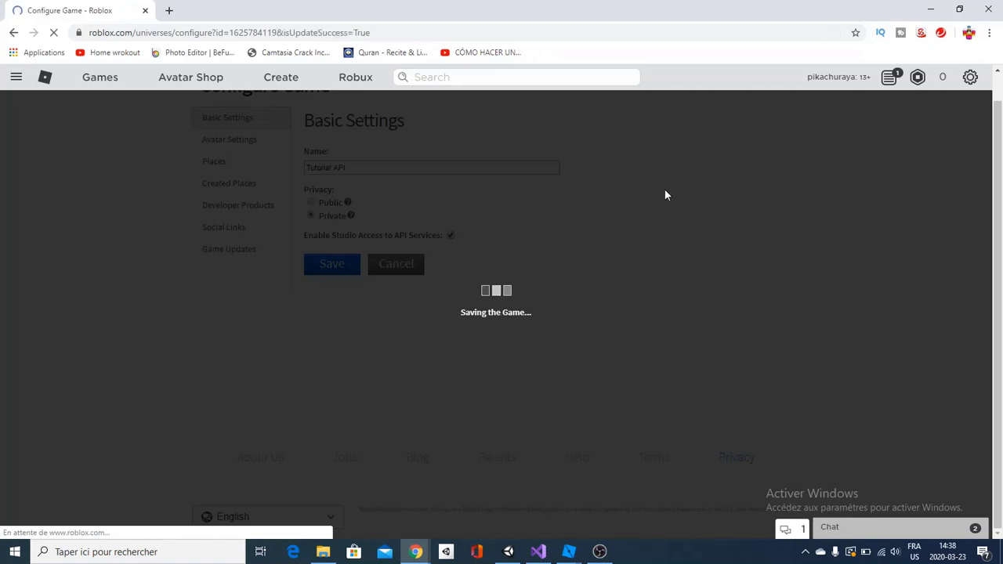